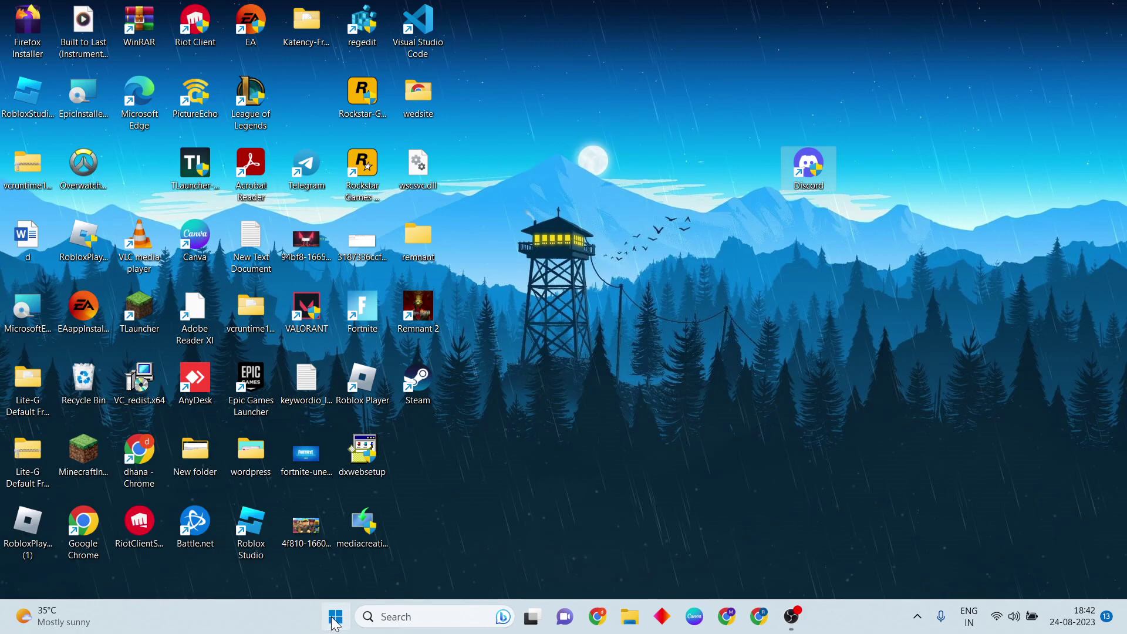
Step: Check the Start menu's power options, then dismiss them without restarting or shutting down
click(336, 618)
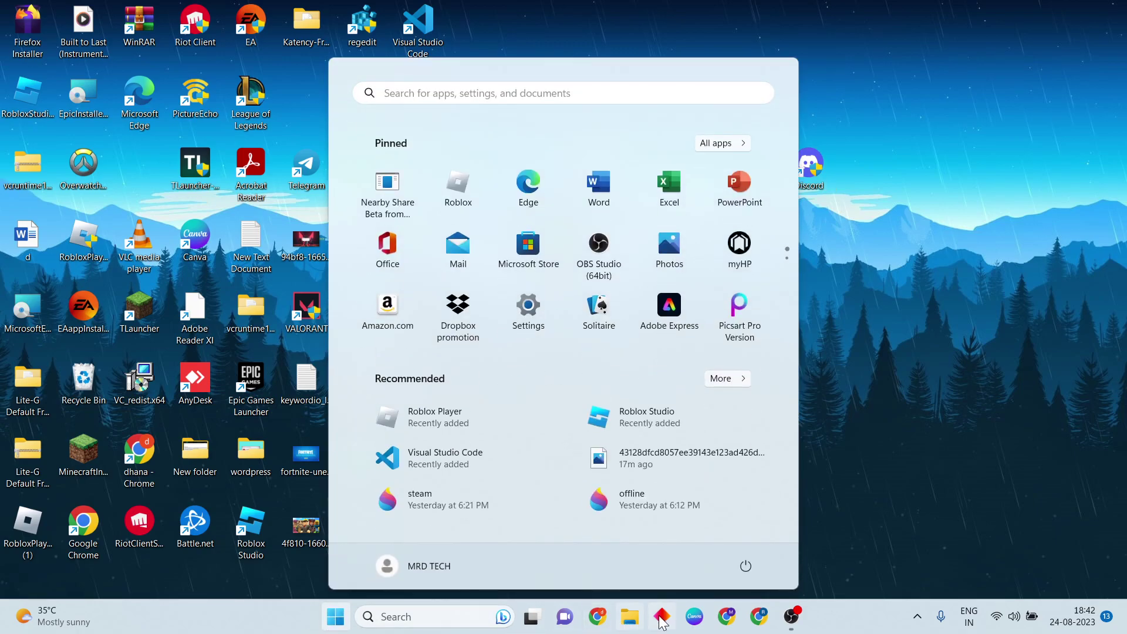
click(746, 566)
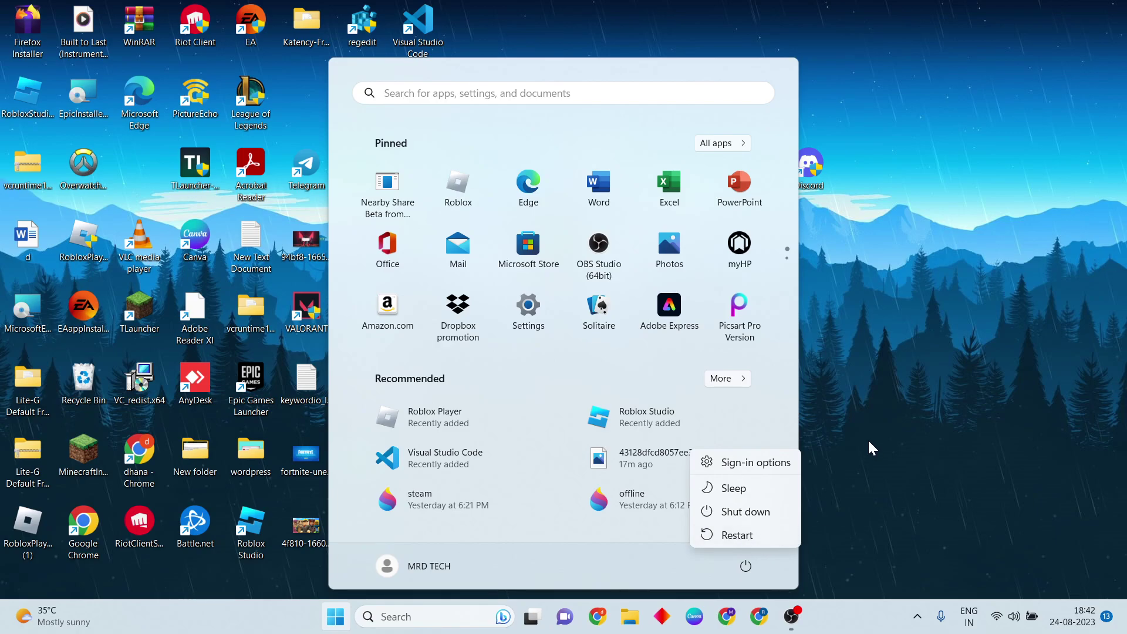
key(Escape)
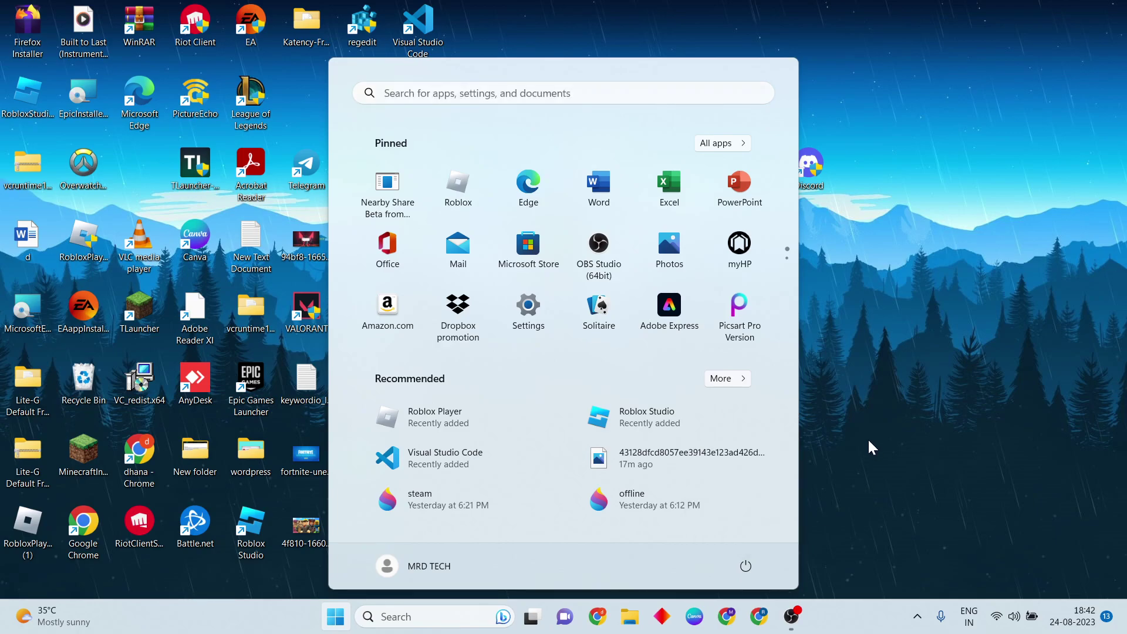
click(869, 441)
Step: Go from Control Panel's Network and Sharing Center to the adapter list and bring up Wi-Fi's actions
click(431, 621)
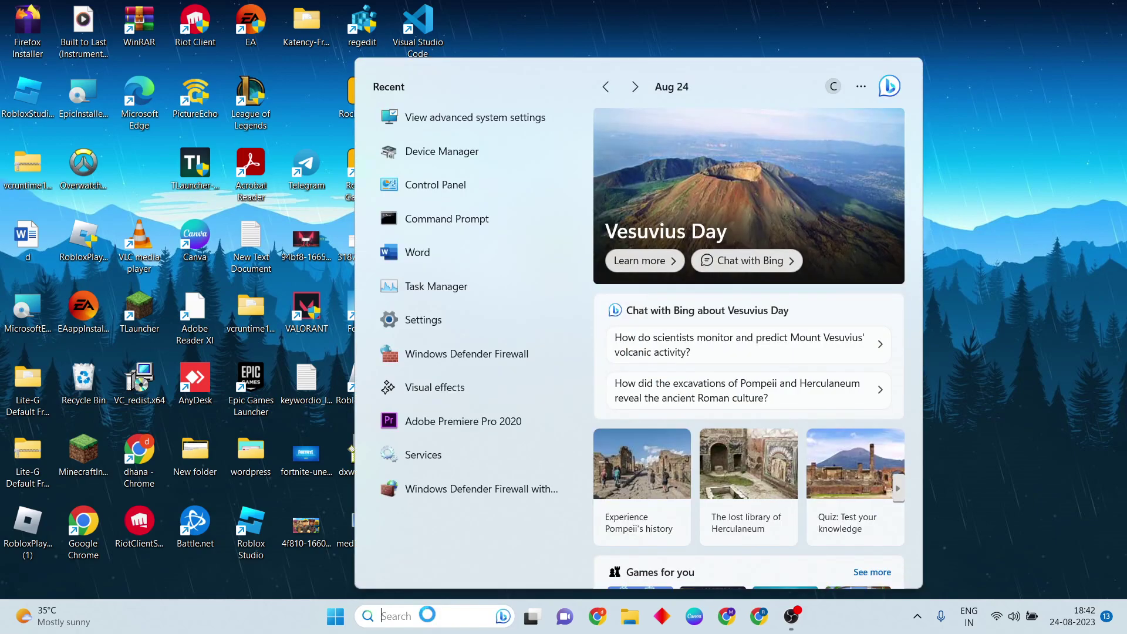
click(441, 186)
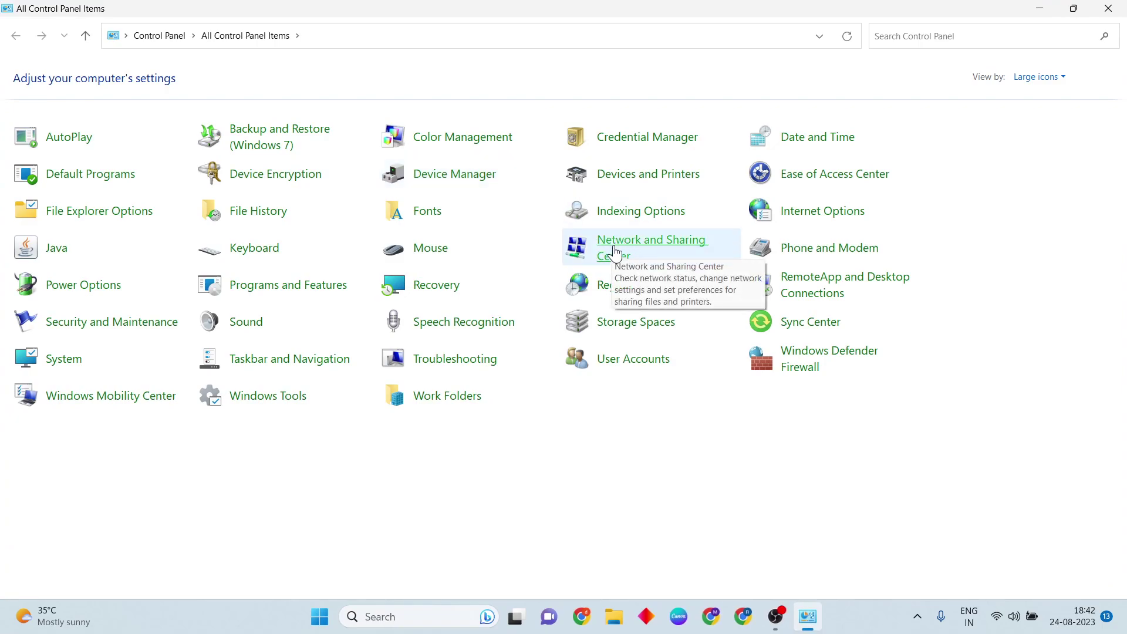
click(615, 252)
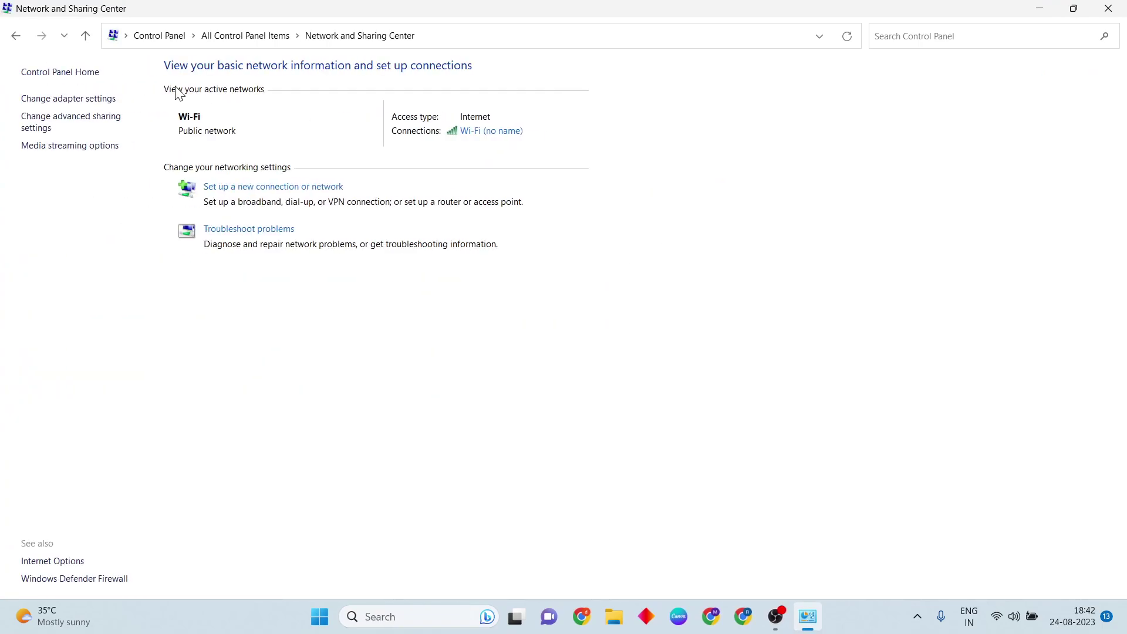
click(65, 100)
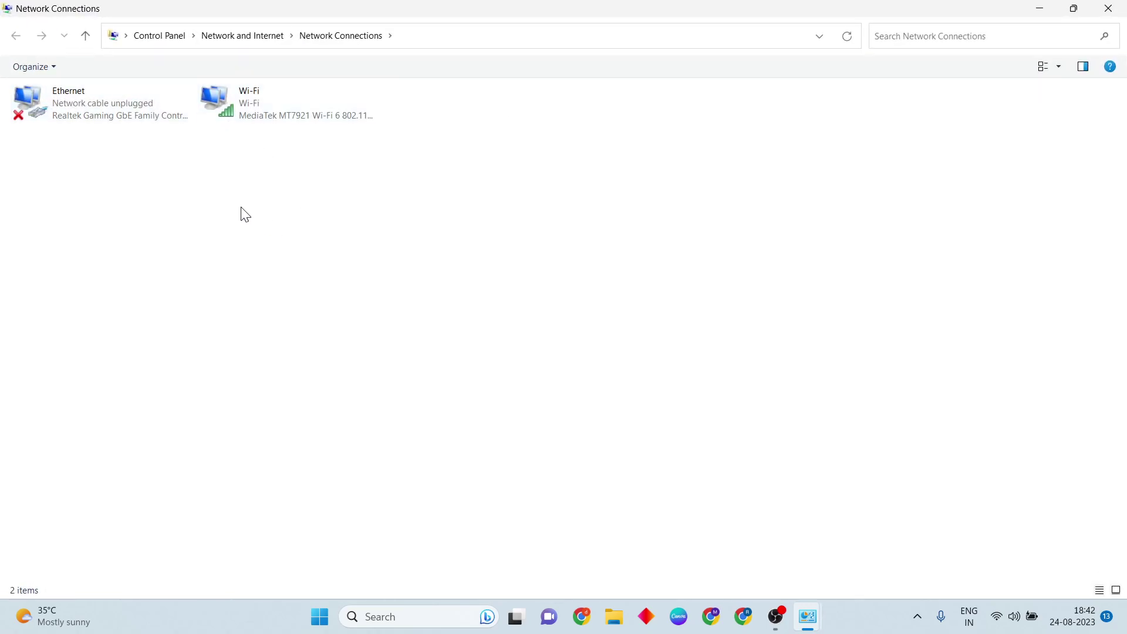
right_click(265, 108)
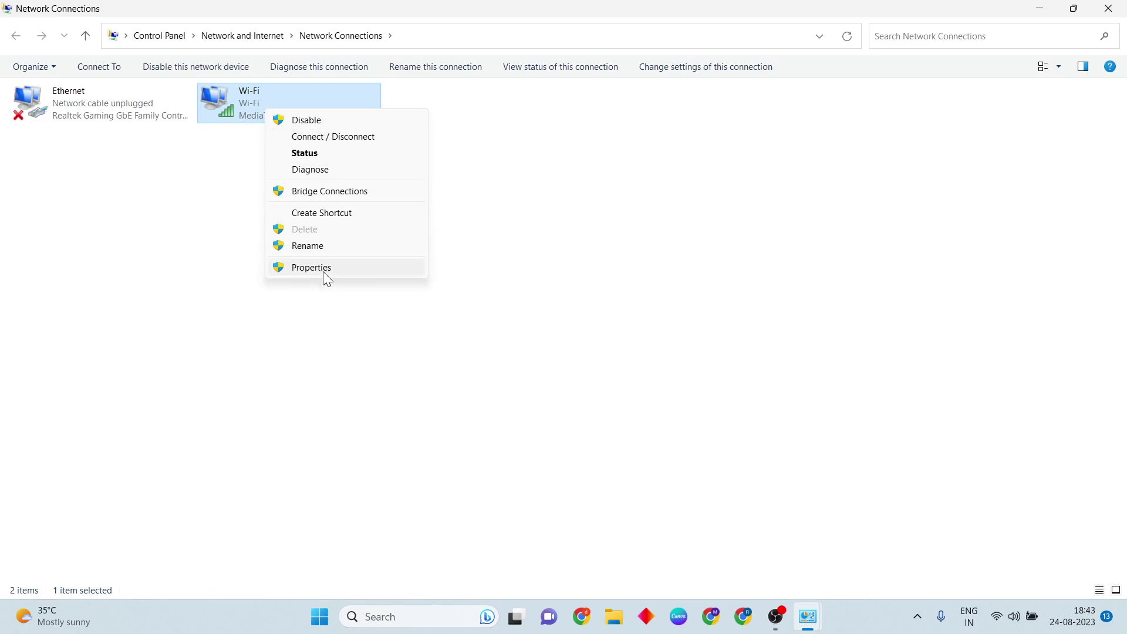
Step: In the Wi-Fi IPv4 properties, set preferred DNS 8.8.8.8 and alternate 8.8.4.4, then confirm
click(323, 267)
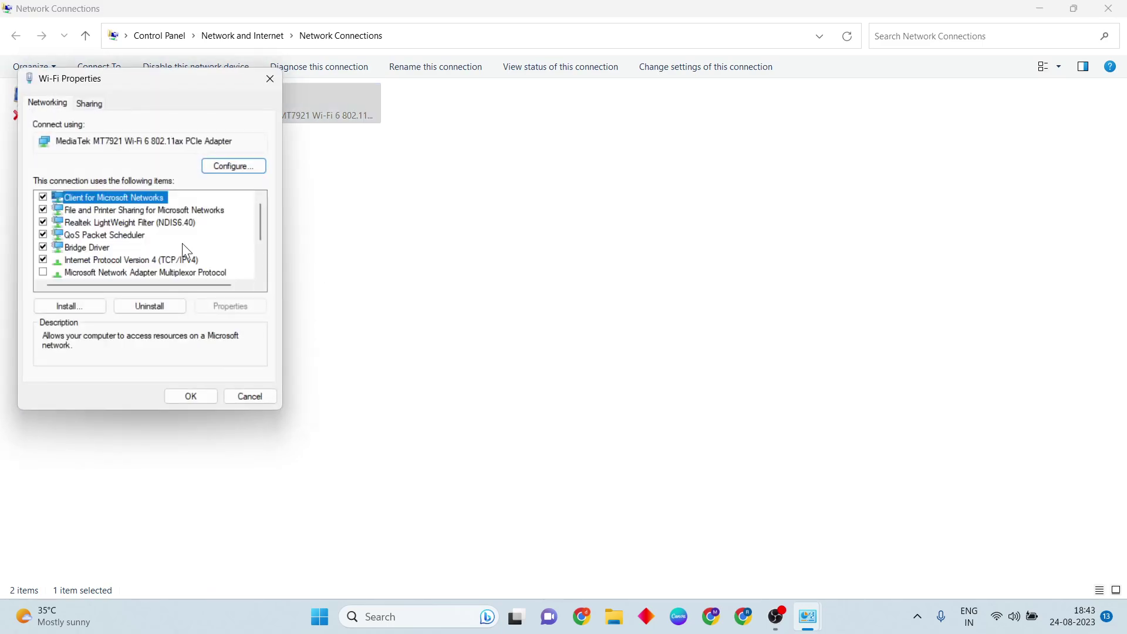
click(131, 258)
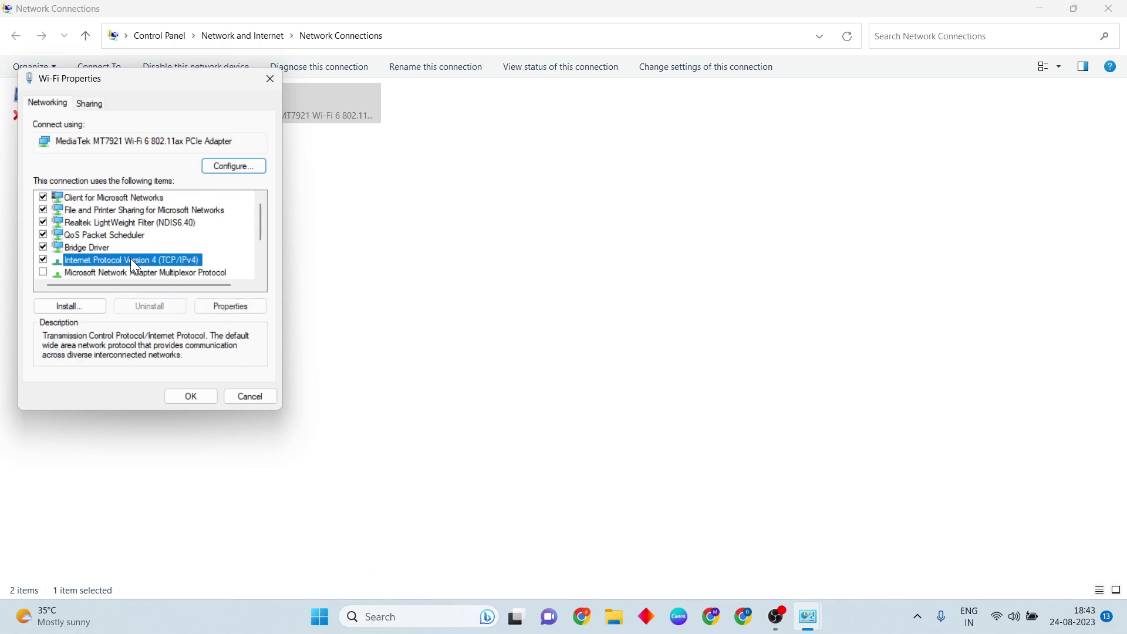
click(232, 305)
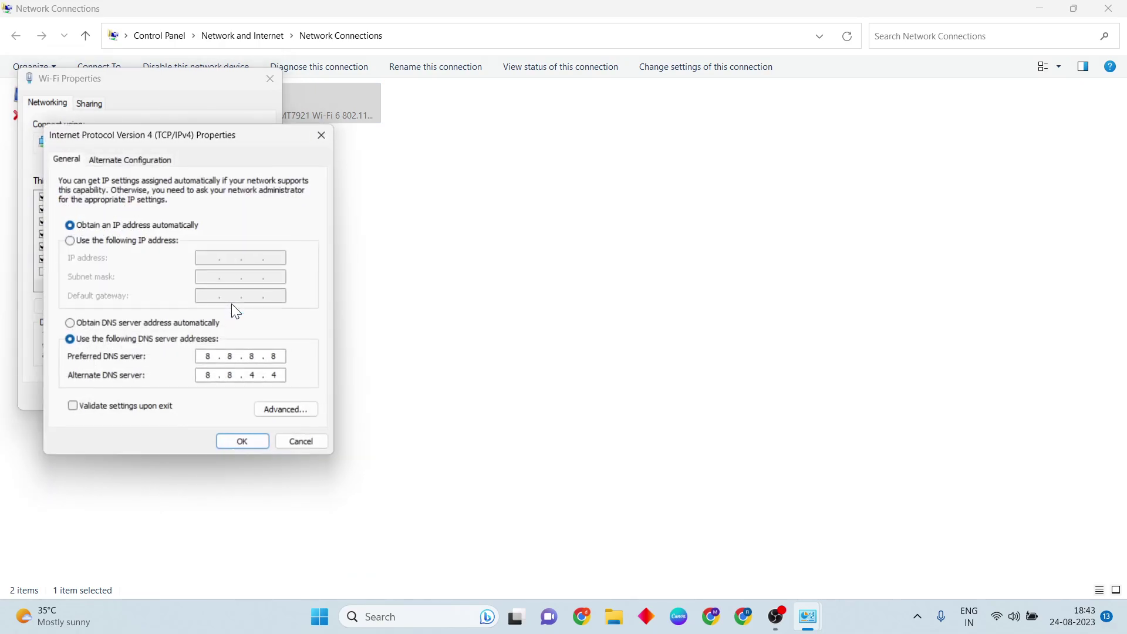
click(71, 323)
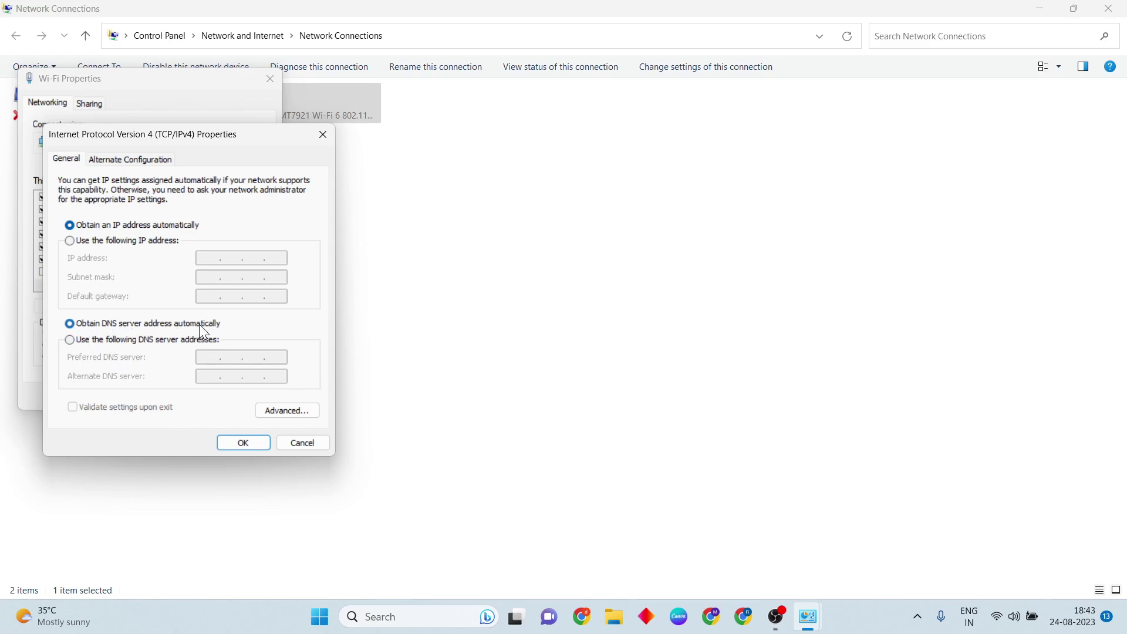
click(71, 340)
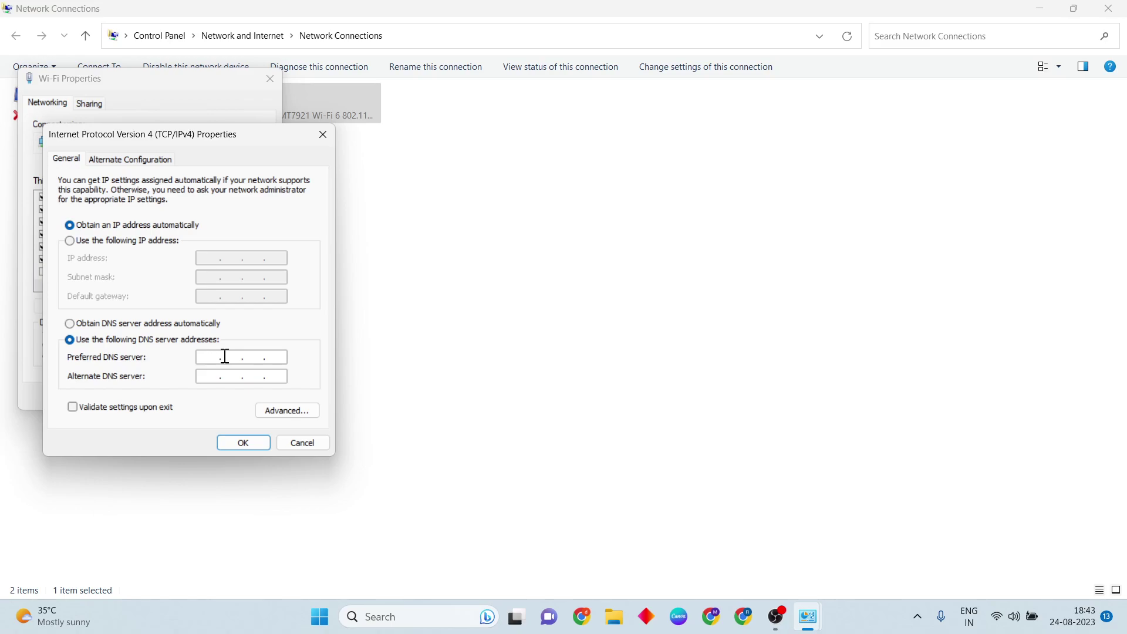
text(8)
text(.8.8.)
text(8.)
text(8 .)
text(8)
text(8)
text(4.)
text(4)
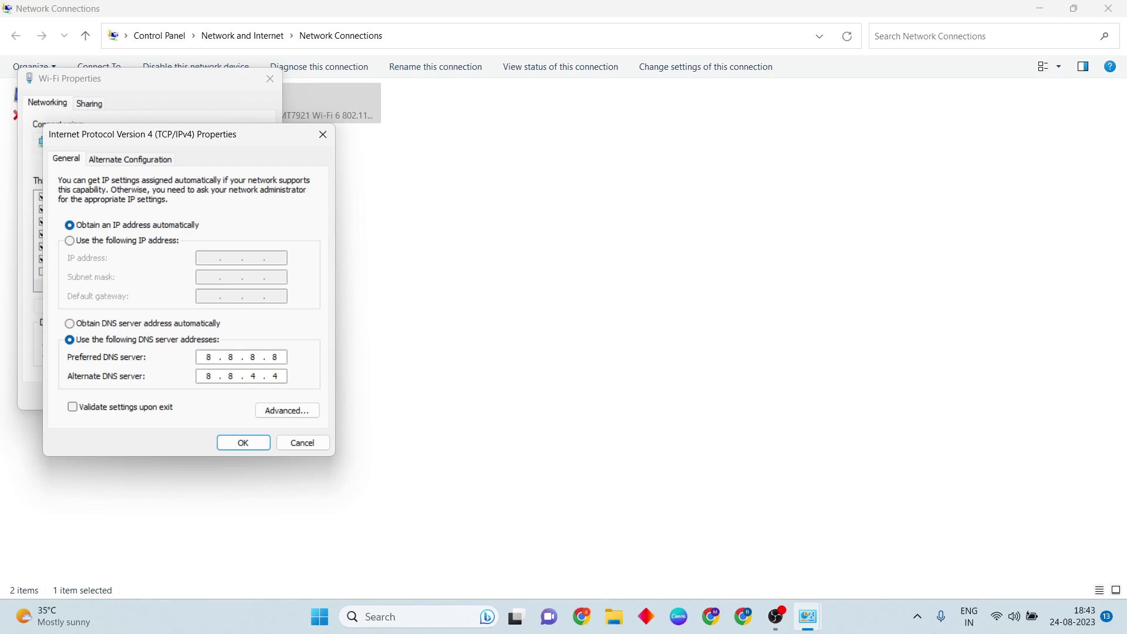
click(242, 442)
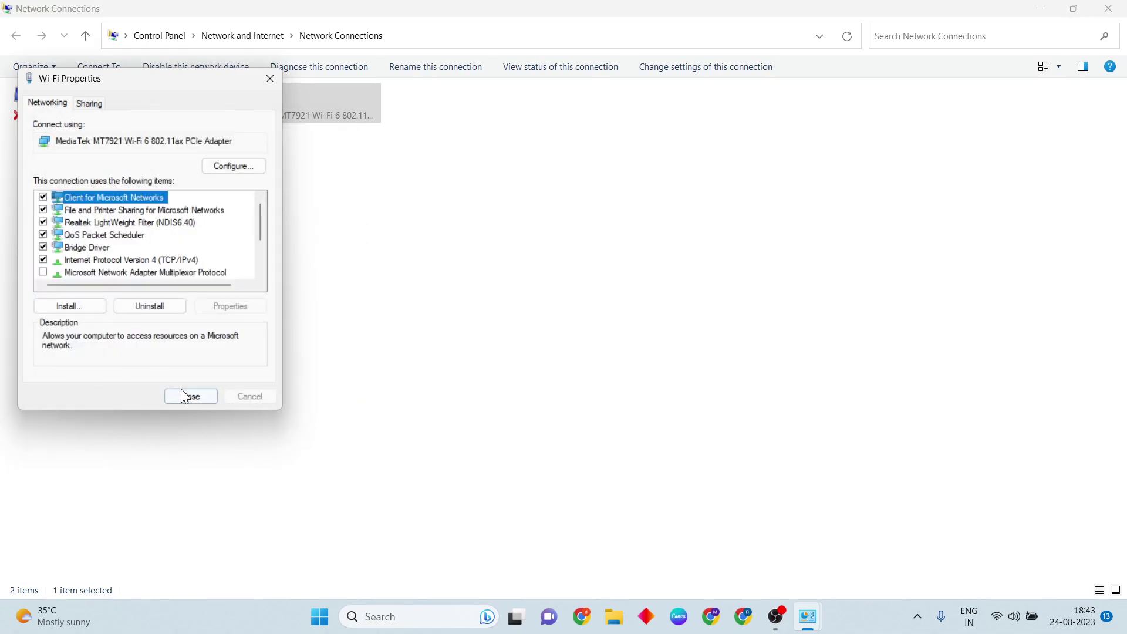
click(189, 398)
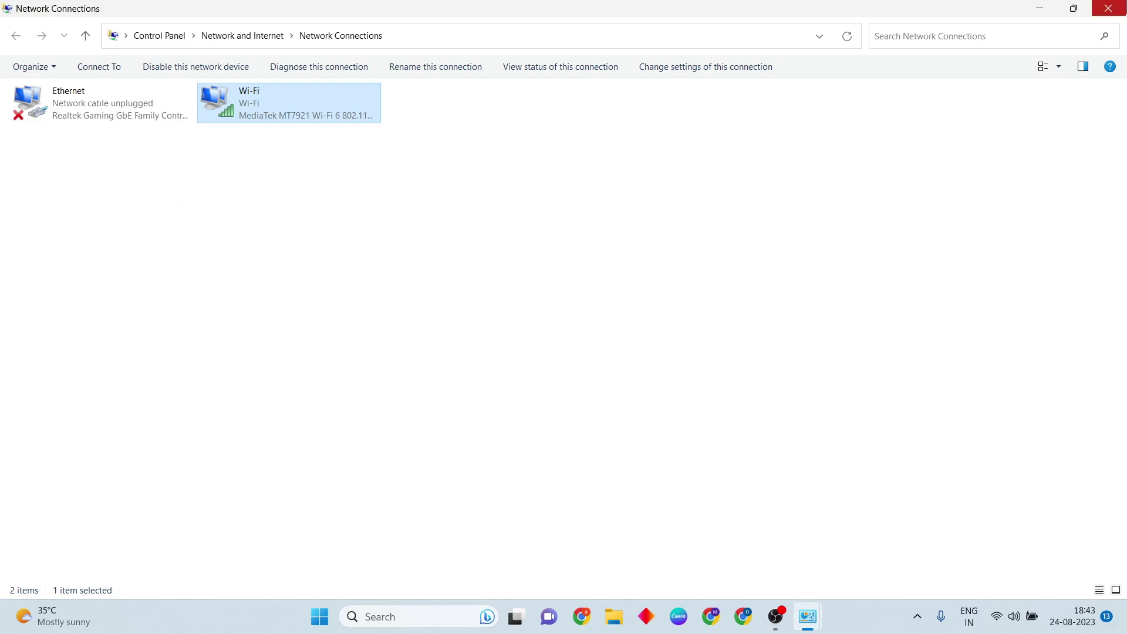
Step: Close the network windows, then bring up Command Prompt's Run as administrator option from Search
click(1108, 9)
click(1108, 9)
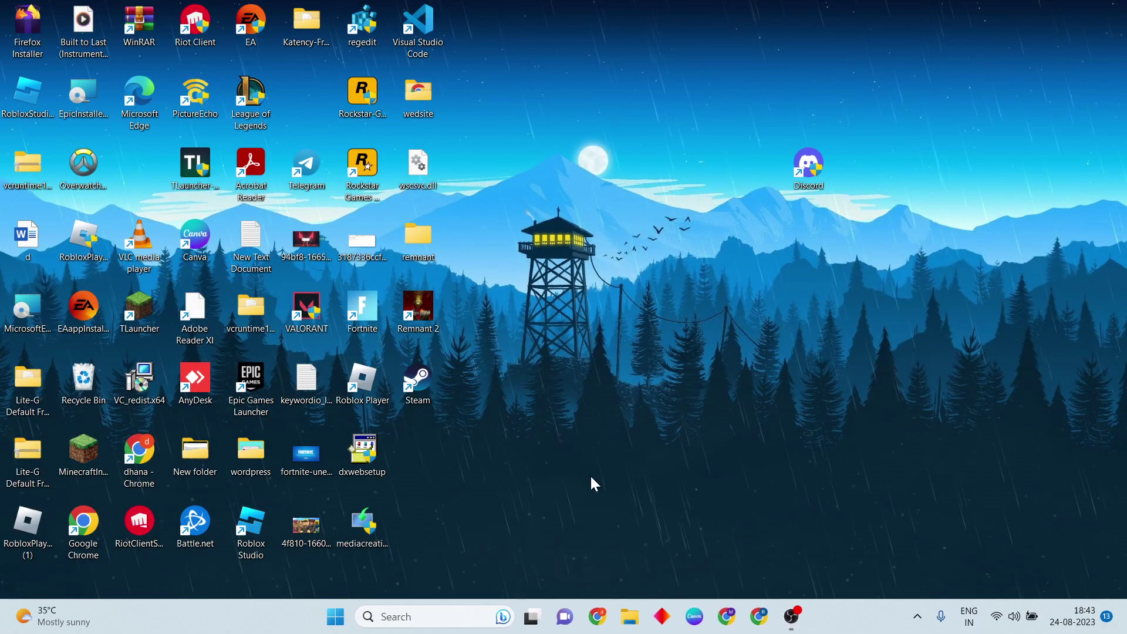
click(424, 615)
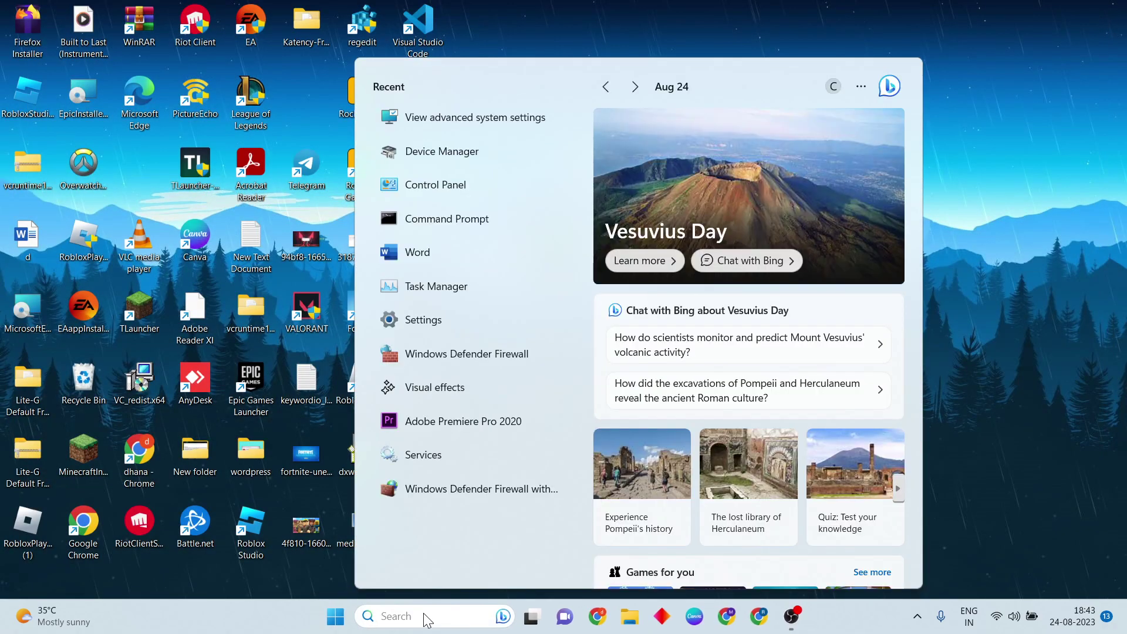
click(466, 216)
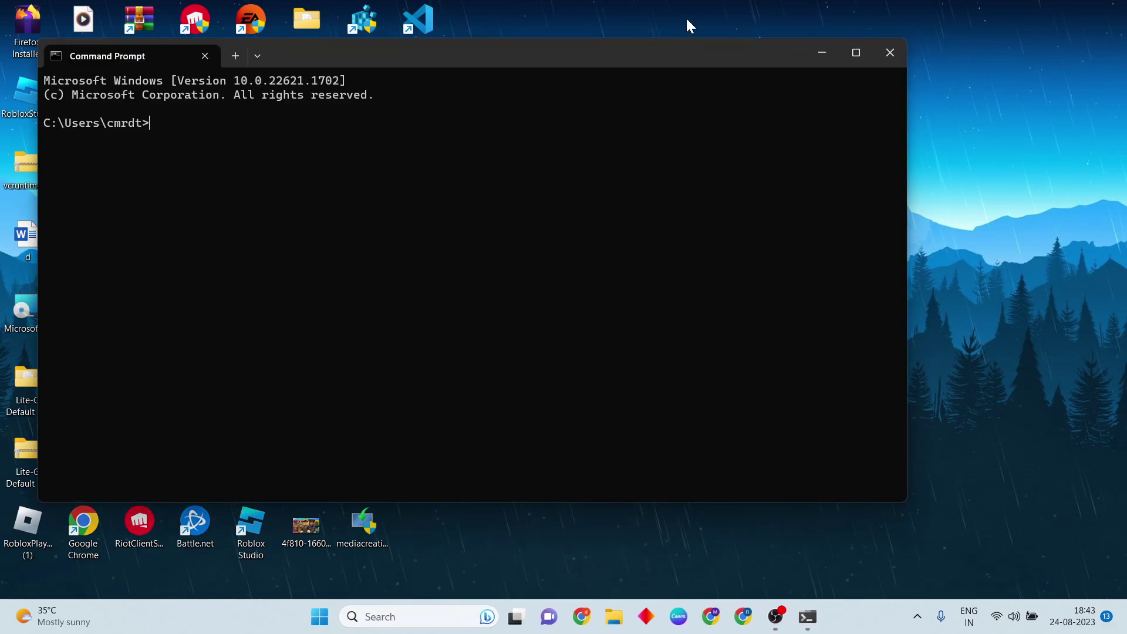
click(885, 52)
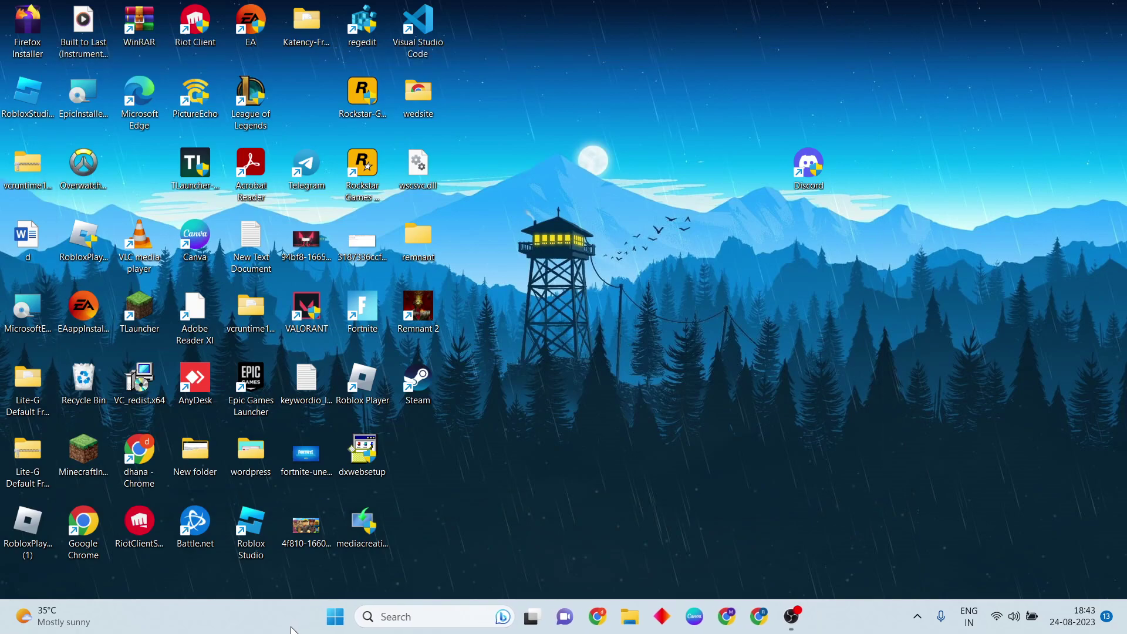
click(443, 612)
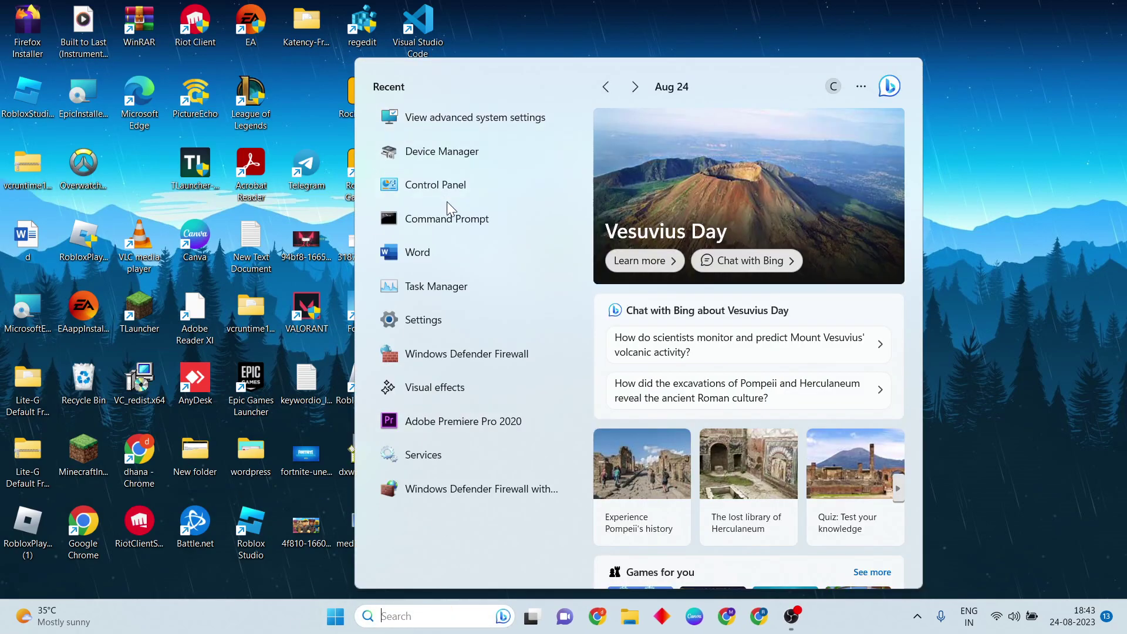
right_click(448, 222)
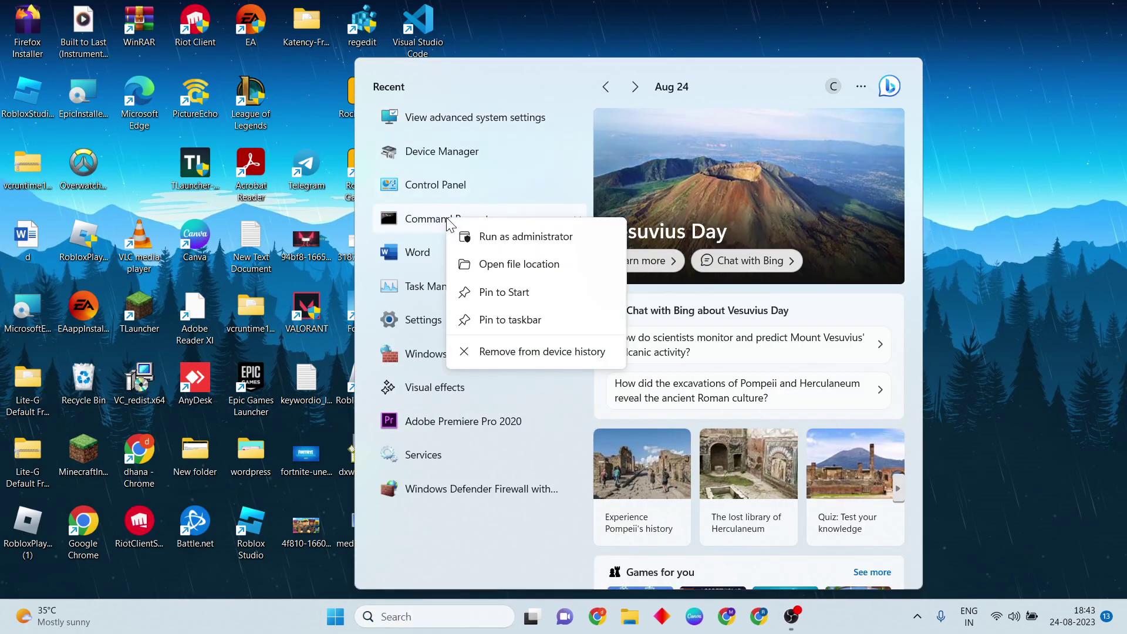
Step: Start an administrator Command Prompt, run ipconfig /flushdns, and type netsh int ip reset
click(549, 245)
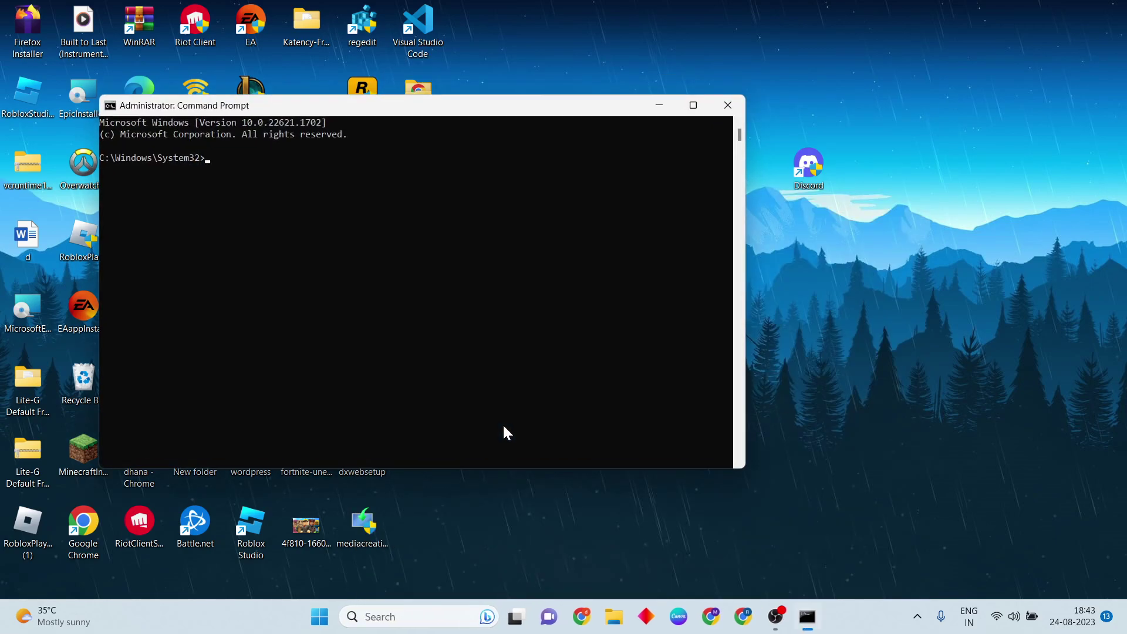
drag(427, 112, 638, 133)
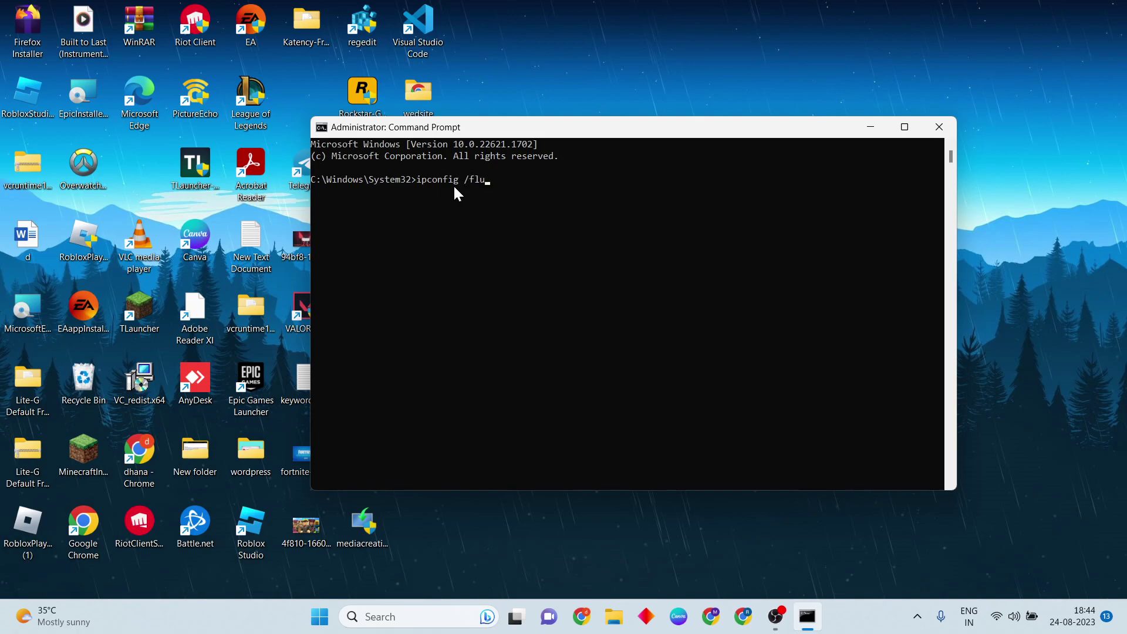
text(ushdns)
key(Return)
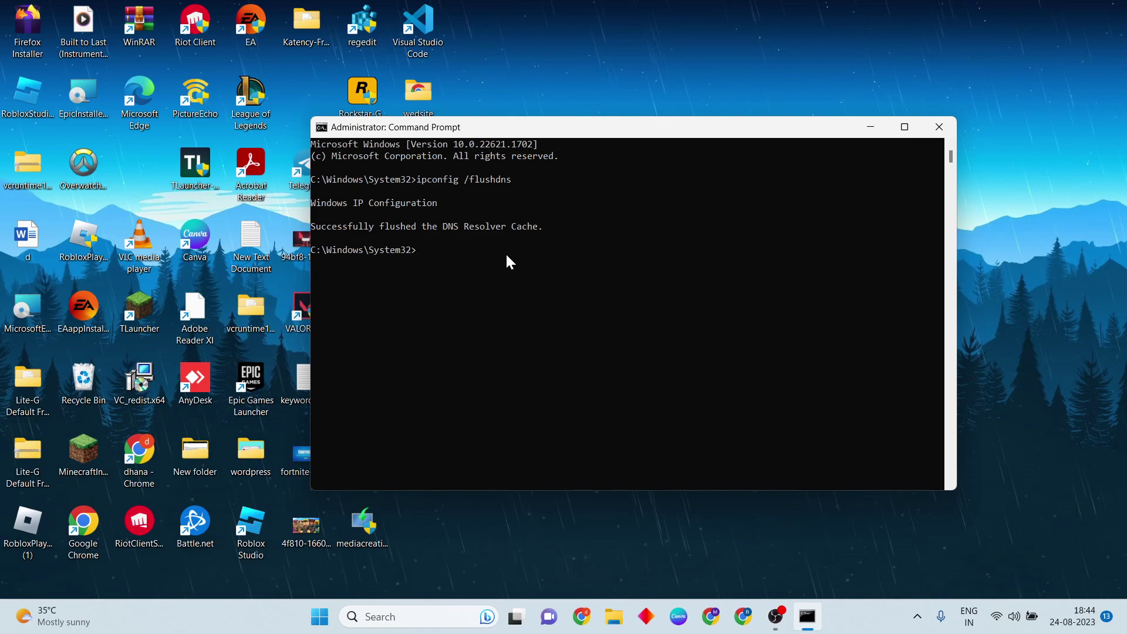
text(netsh int ip reset)
Step: Run netsh int ip reset and ipconfig /renew, then exit the administrator console
key(Return)
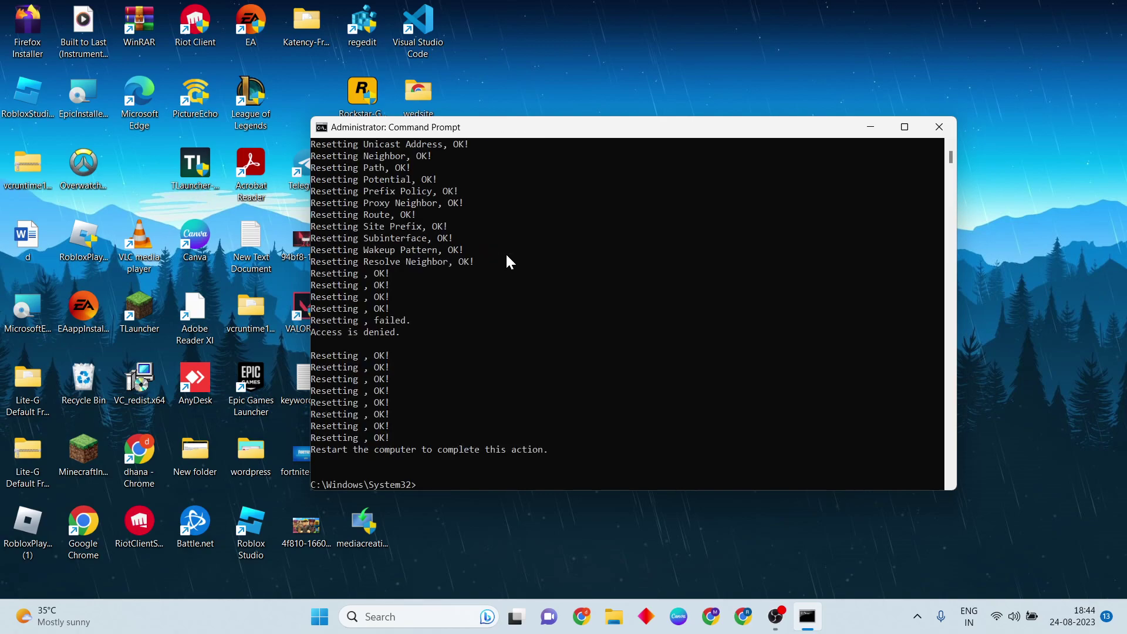
text(ipconfig /renew)
key(Return)
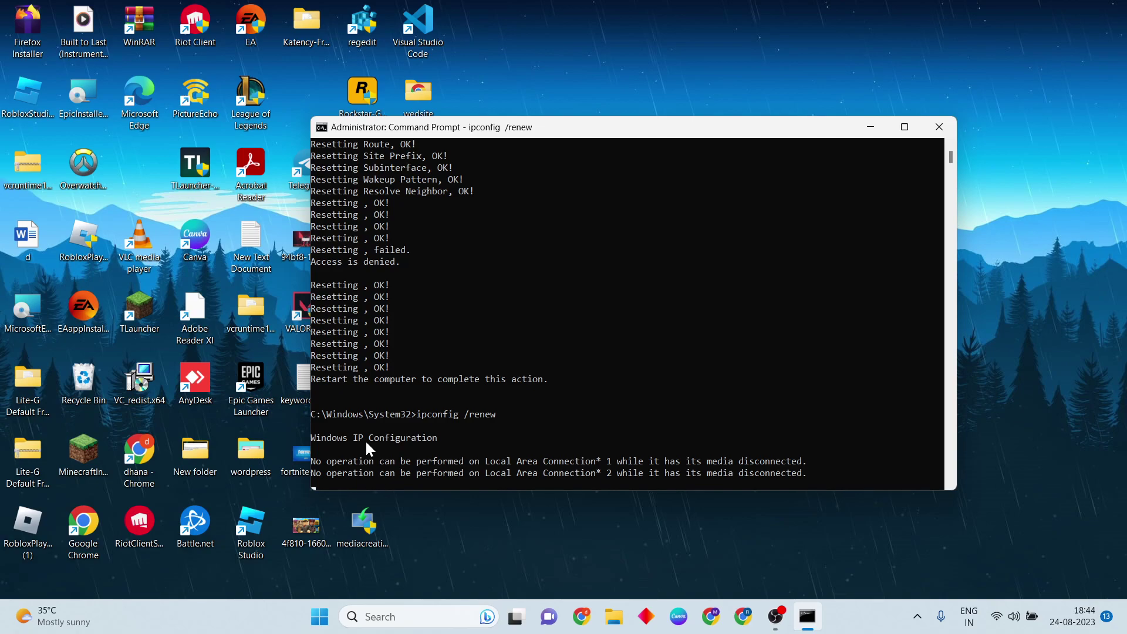
text(exit)
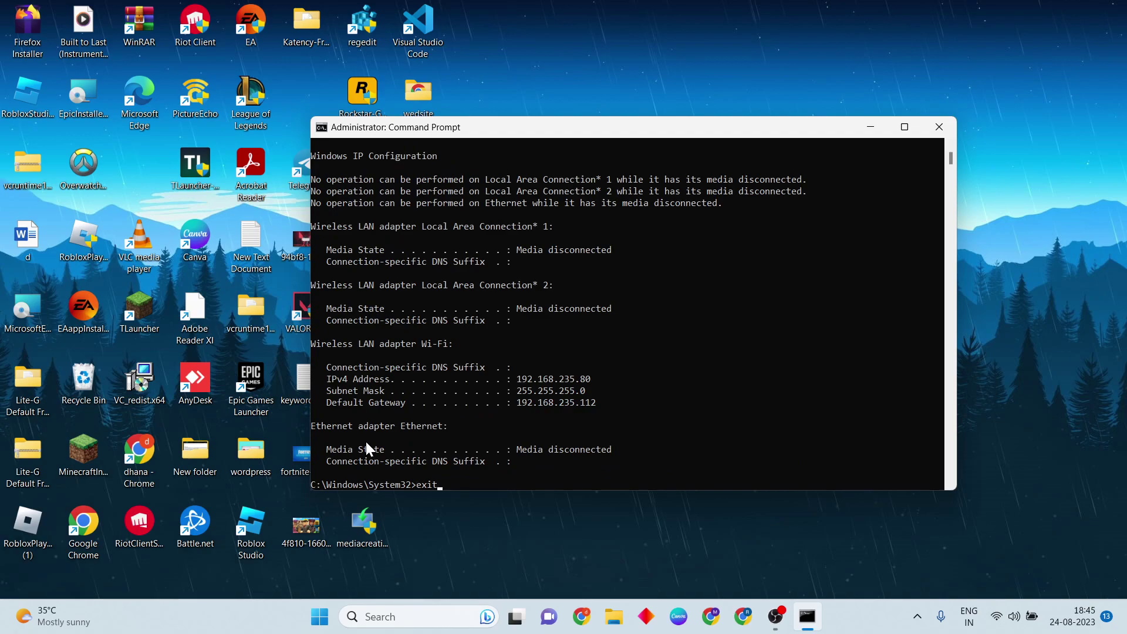
key(Return)
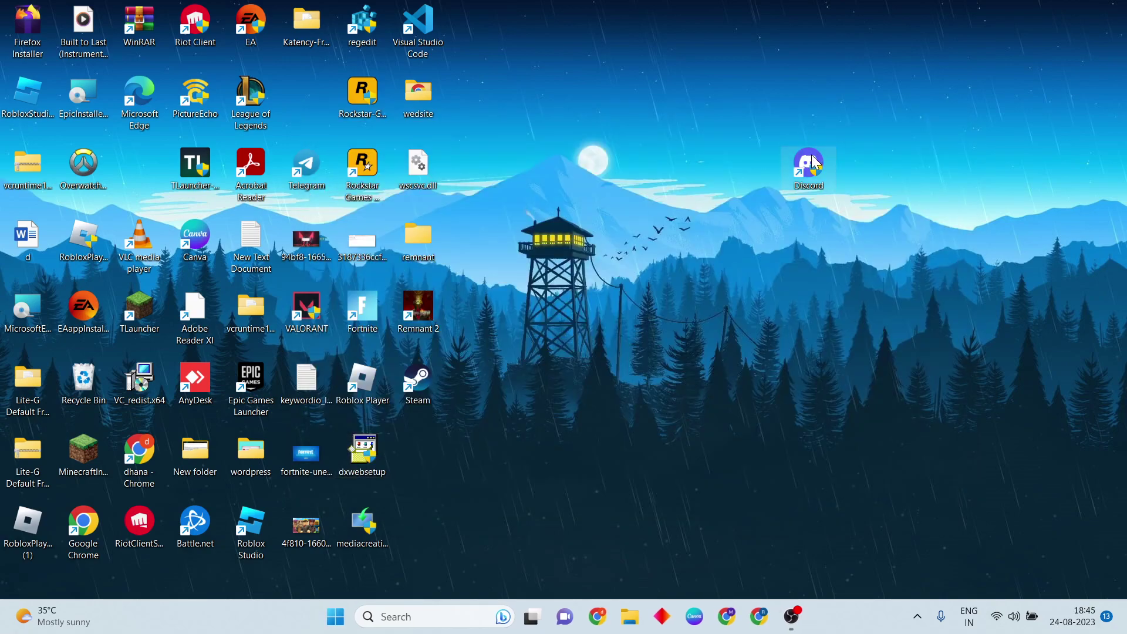
Step: Set the Discord shortcut to run as administrator in Windows 8 compatibility mode
right_click(815, 162)
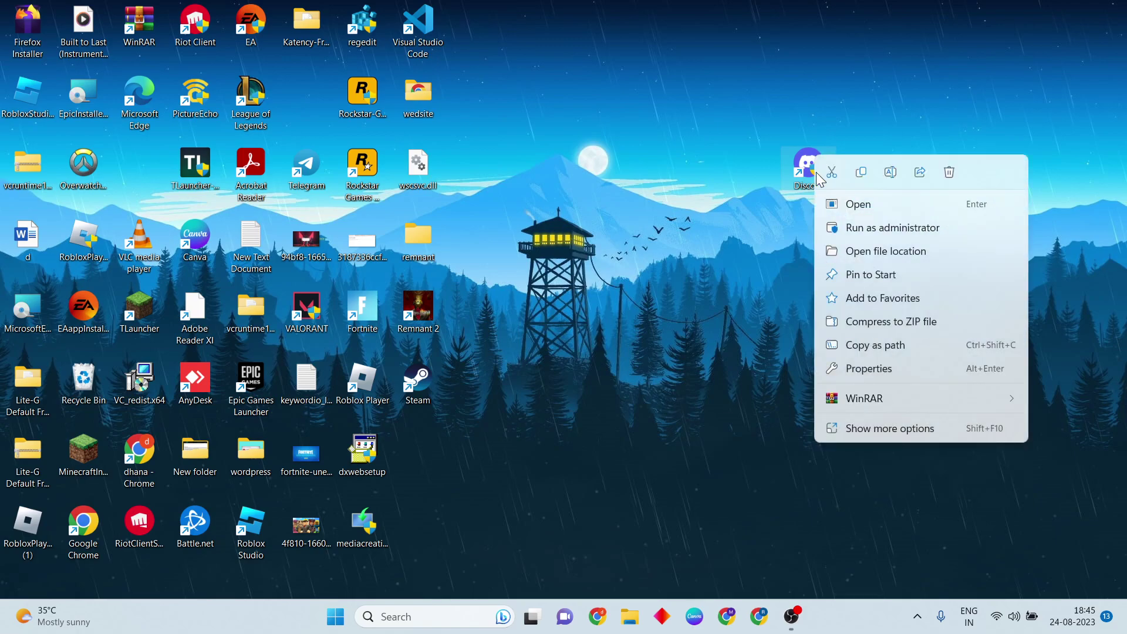
click(869, 370)
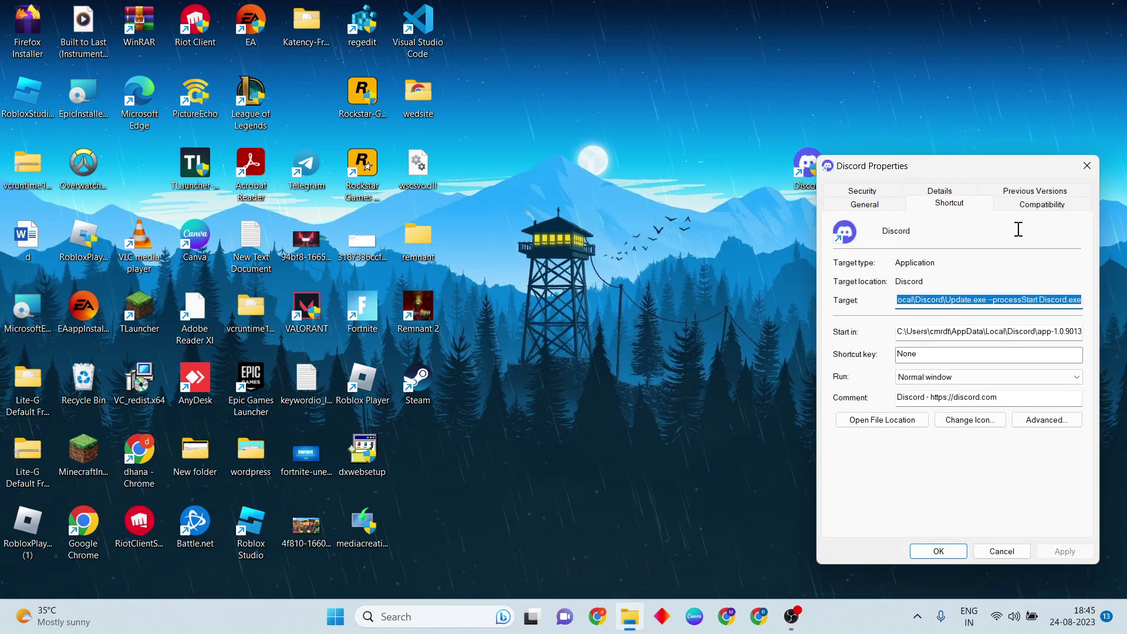
click(1034, 212)
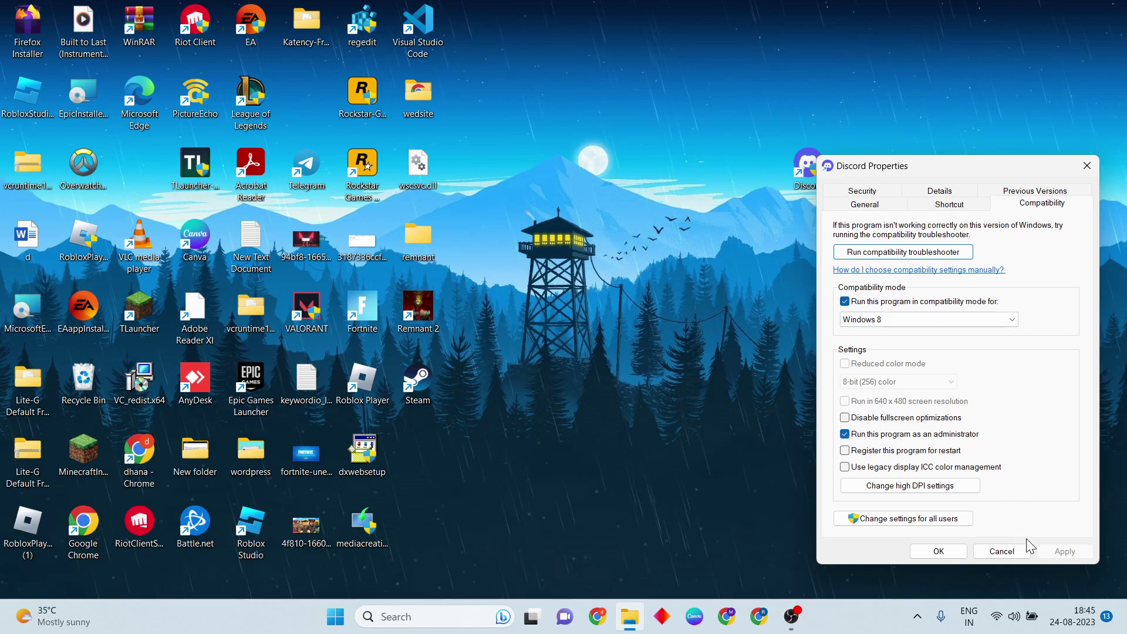
click(938, 552)
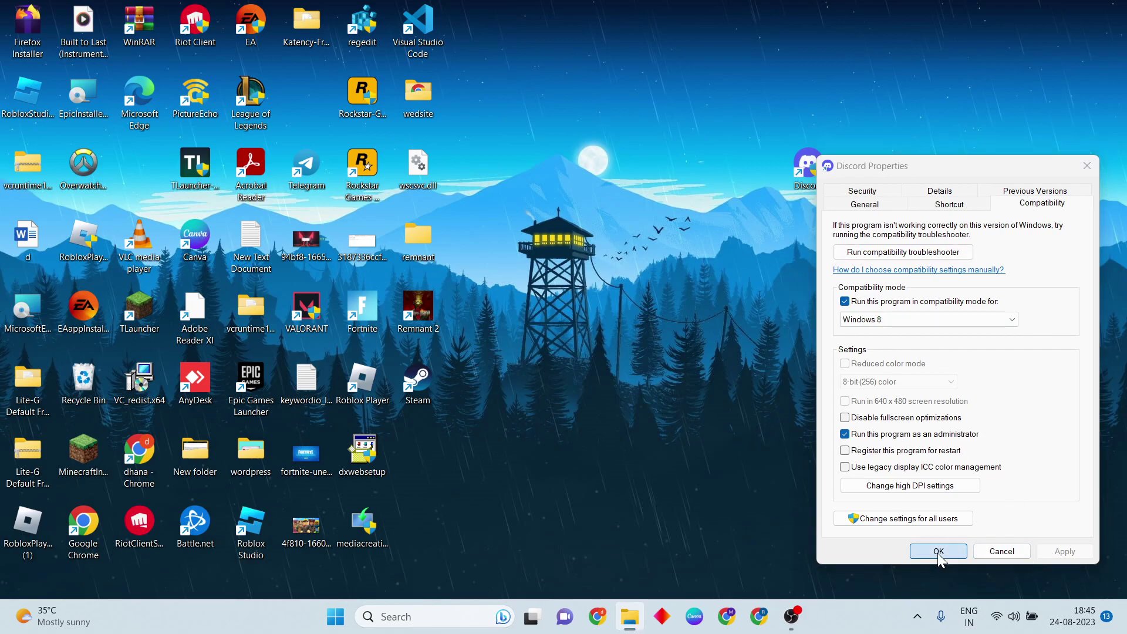
click(336, 618)
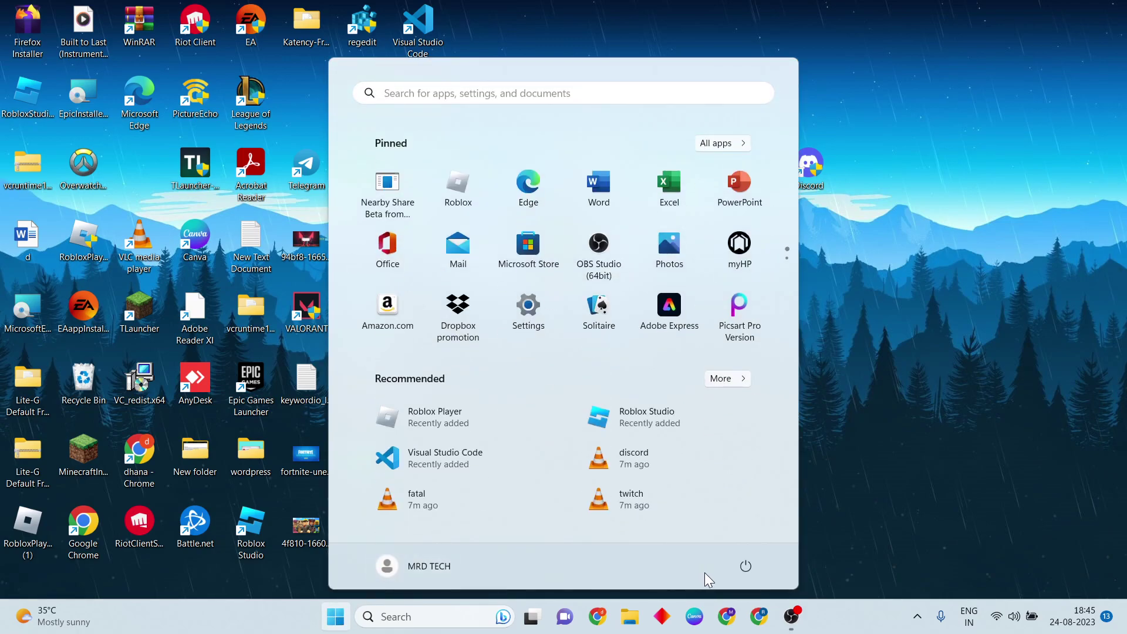
click(919, 377)
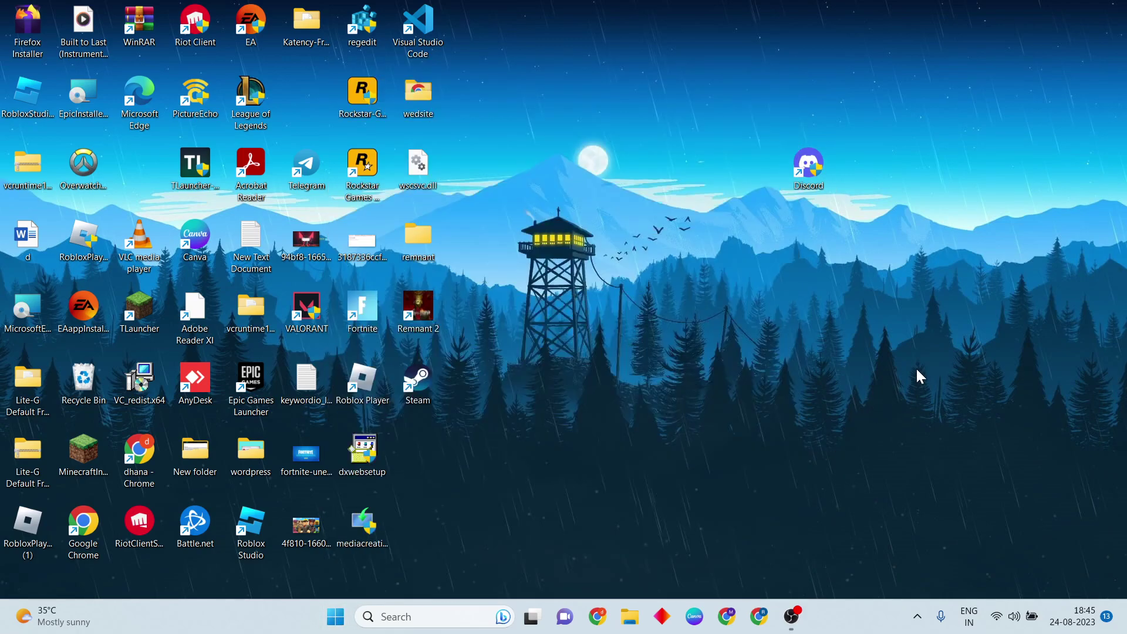